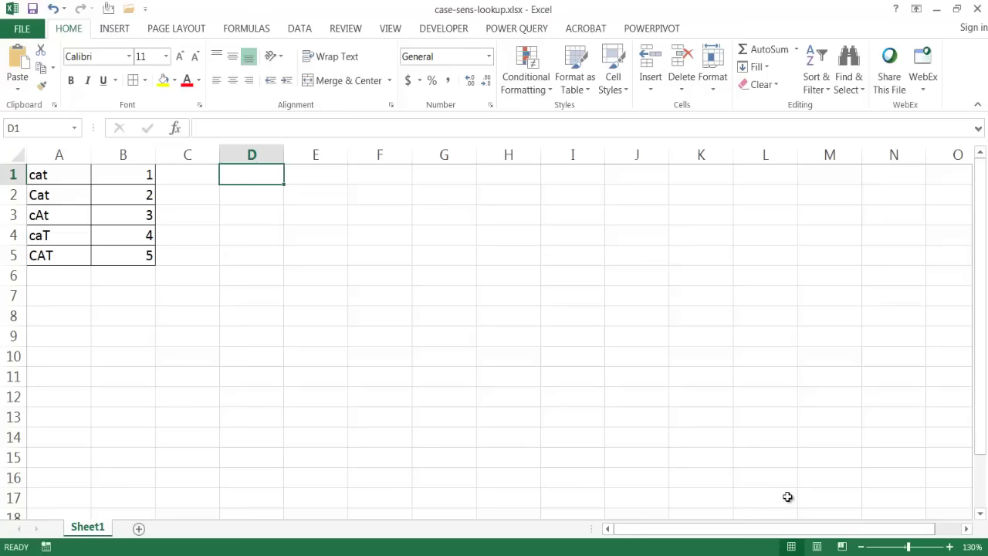
Enter the lookup word CAT in cell D1.
{"action": "key", "text": "BackSpace"}
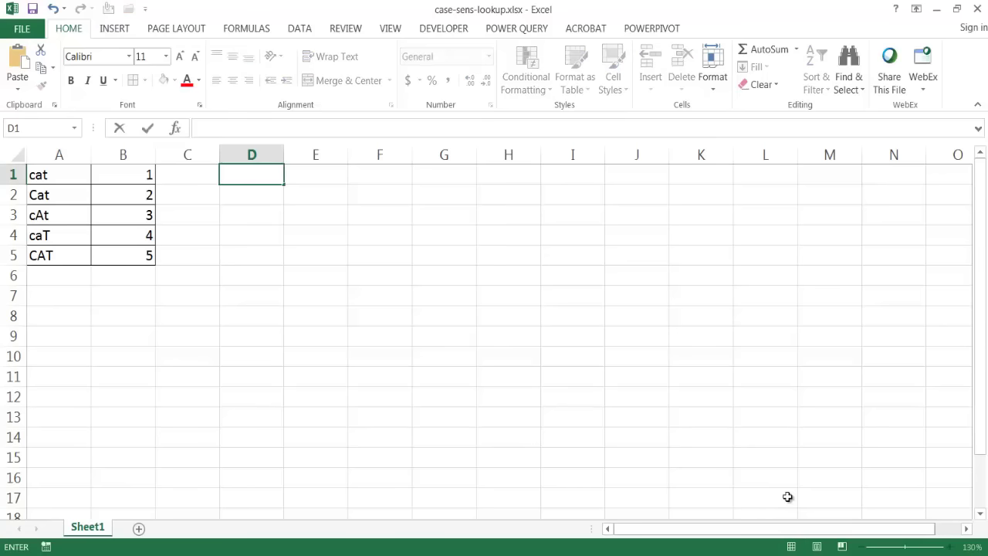
{"action": "type", "text": "CAT"}
{"action": "left_click", "coordinate": [315, 173]}
Enter =VLOOKUP(D1,A1:B5,2,FALSE) in E1, which returns 1.
{"action": "type", "text": "=vlo"}
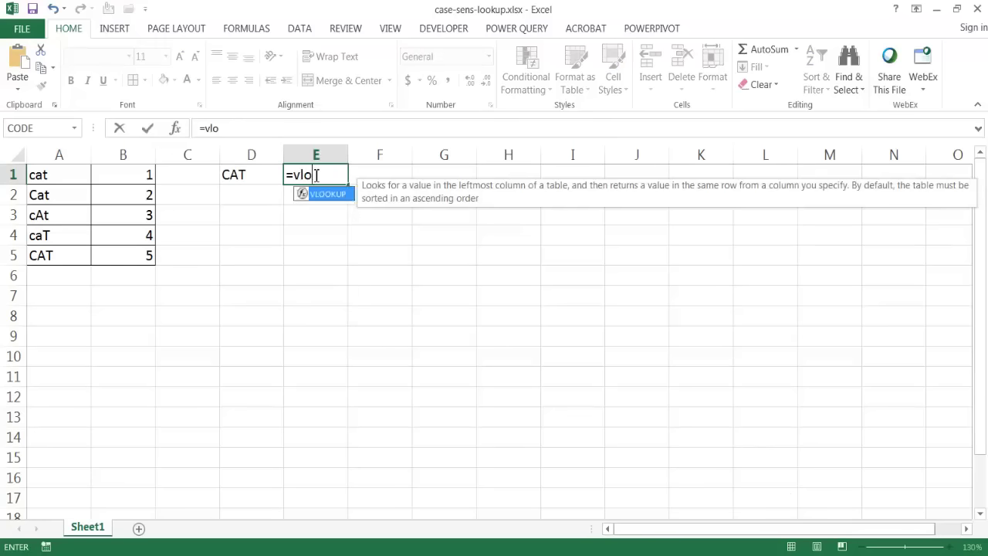
{"action": "key", "text": "Tab"}
{"action": "left_click", "coordinate": [239, 177]}
{"action": "type", "text": ","}
{"action": "left_click_drag", "start_coordinate": [73, 174], "coordinate": [136, 245]}
{"action": "type", "text": ","}
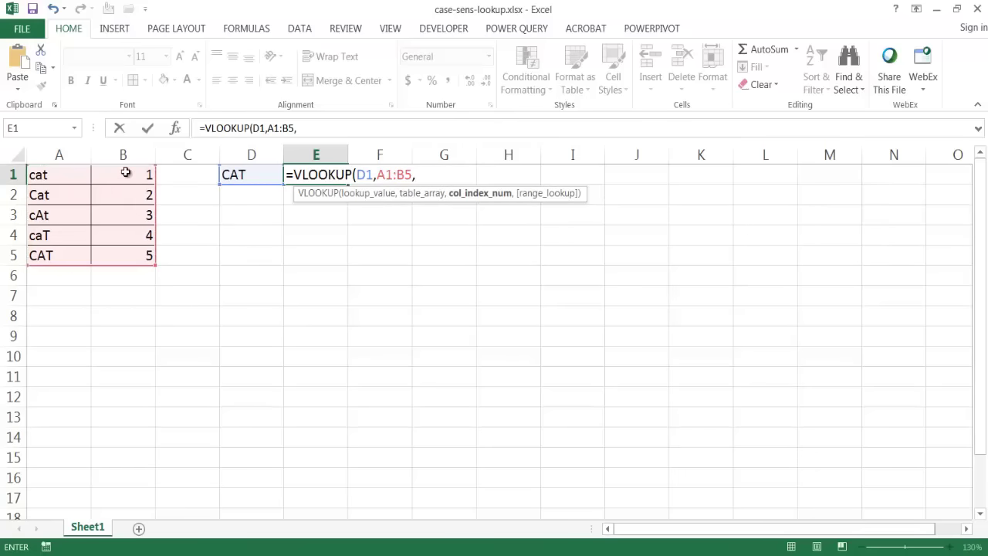
{"action": "type", "text": "2,"}
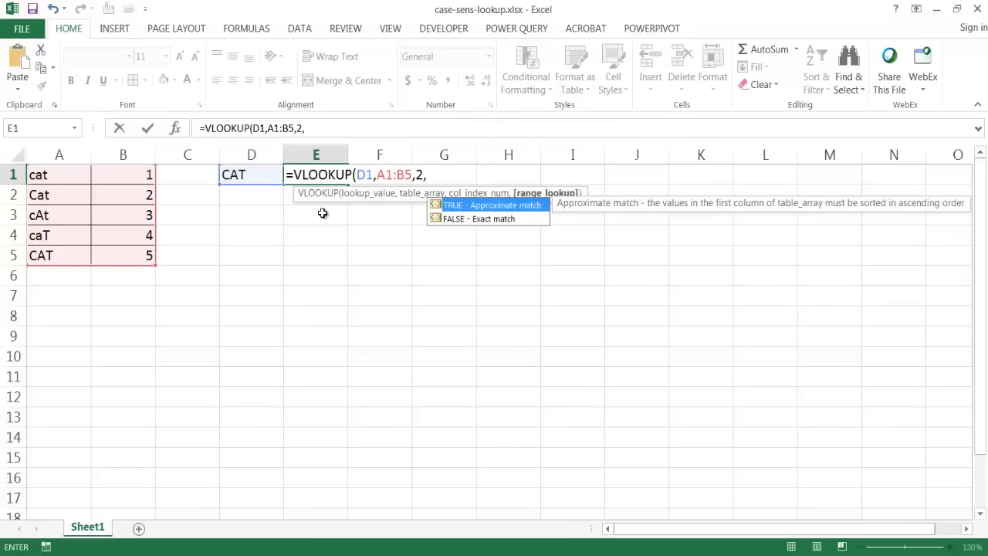
{"action": "double_click", "coordinate": [476, 218]}
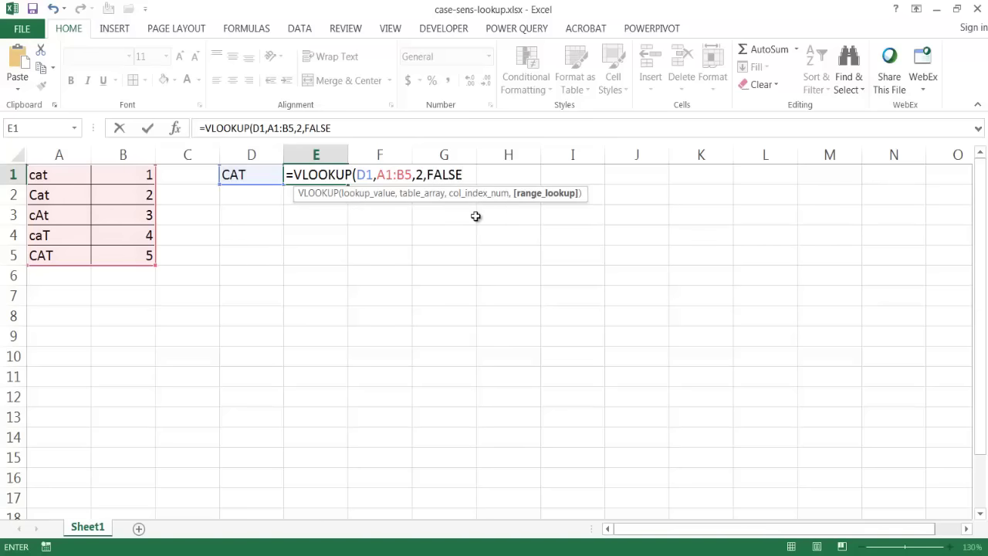
{"action": "type", "text": ")"}
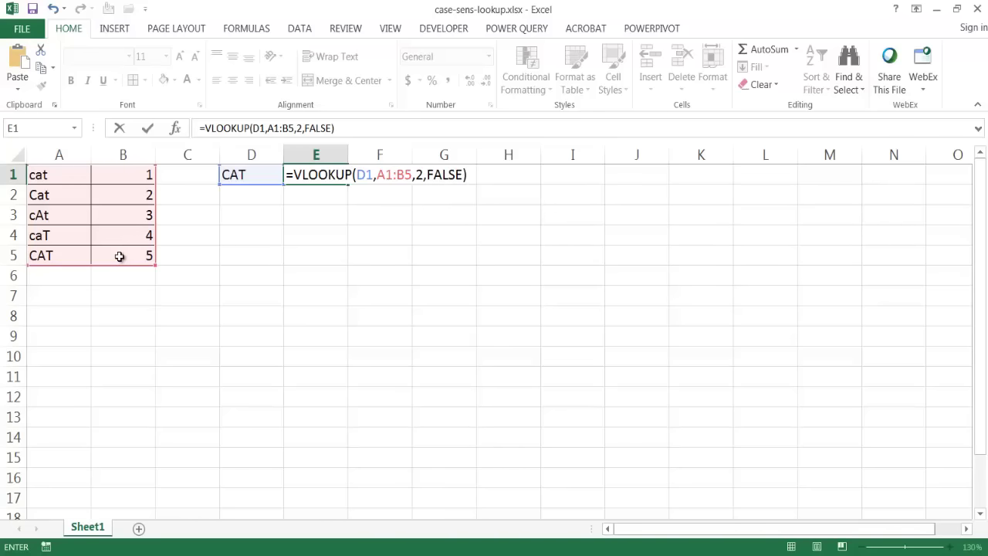
{"action": "key", "text": "ctrl+Return"}
{"action": "key", "text": "Return"}
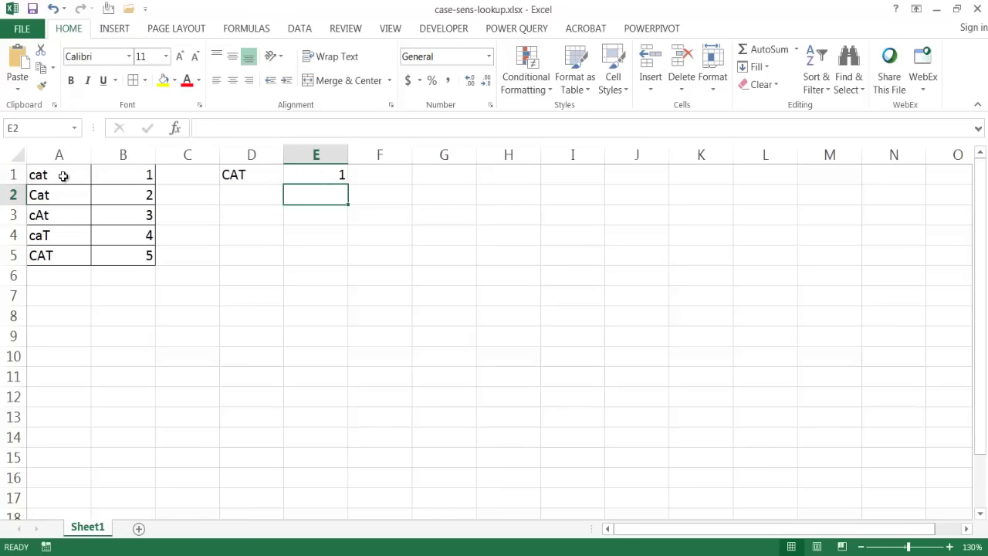
Clear the VLOOKUP formula from cell E1, leaving CAT in D1.
{"action": "left_click", "coordinate": [322, 176]}
{"action": "key", "text": "Delete"}
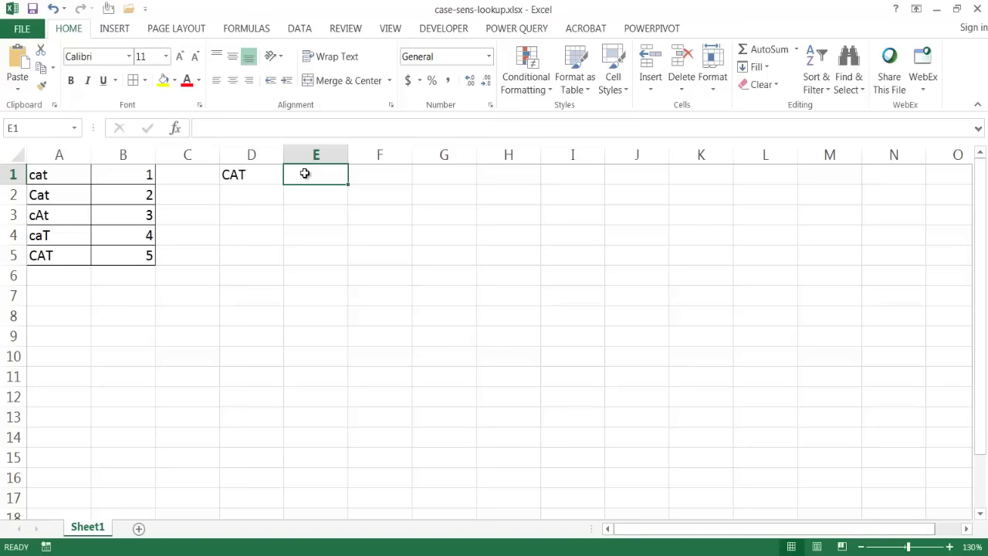
Start an INDEX formula in E1 that returns values from B1:B5.
{"action": "double_click", "coordinate": [305, 173]}
{"action": "type", "text": "=inde"}
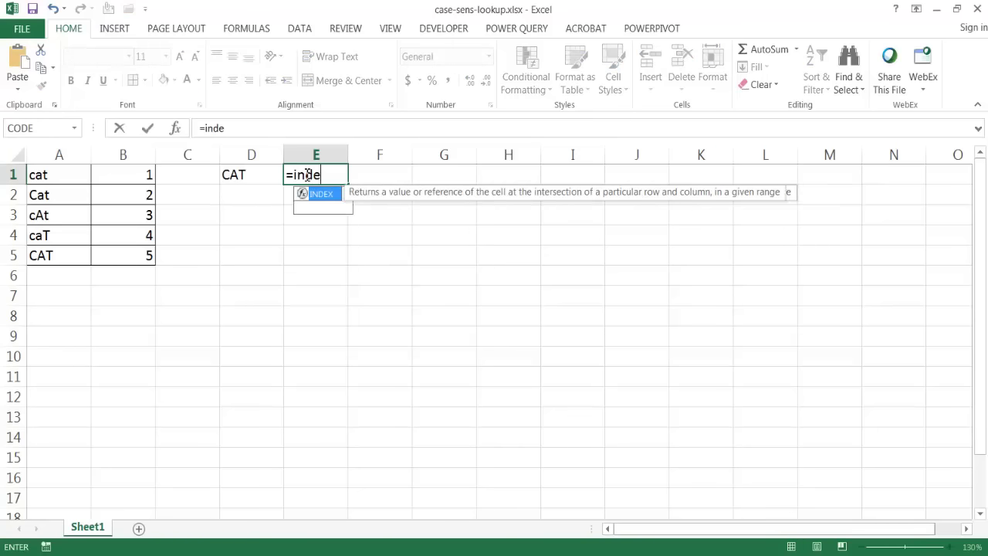
{"action": "key", "text": "Tab"}
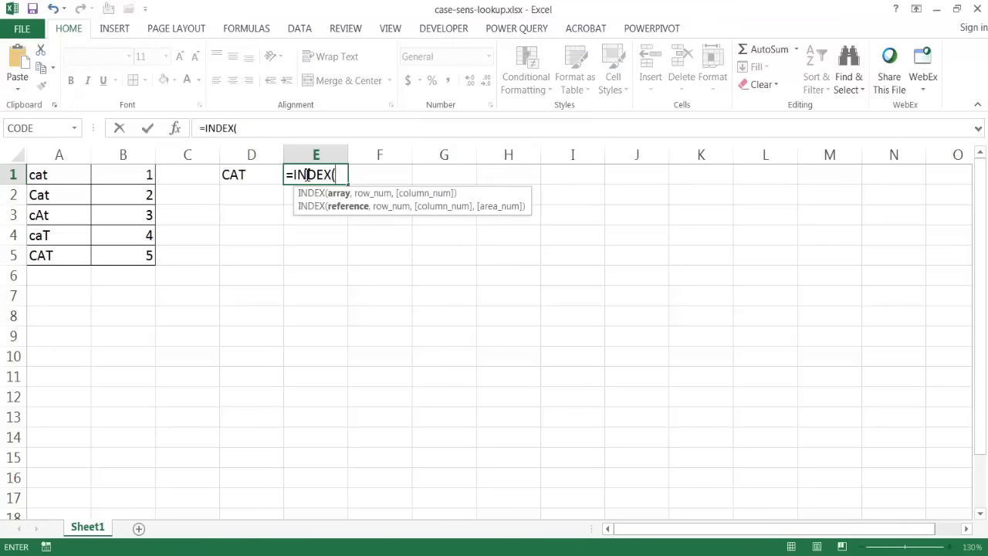
{"action": "left_click", "coordinate": [134, 174]}
{"action": "left_click_drag", "start_coordinate": [129, 193], "coordinate": [126, 247]}
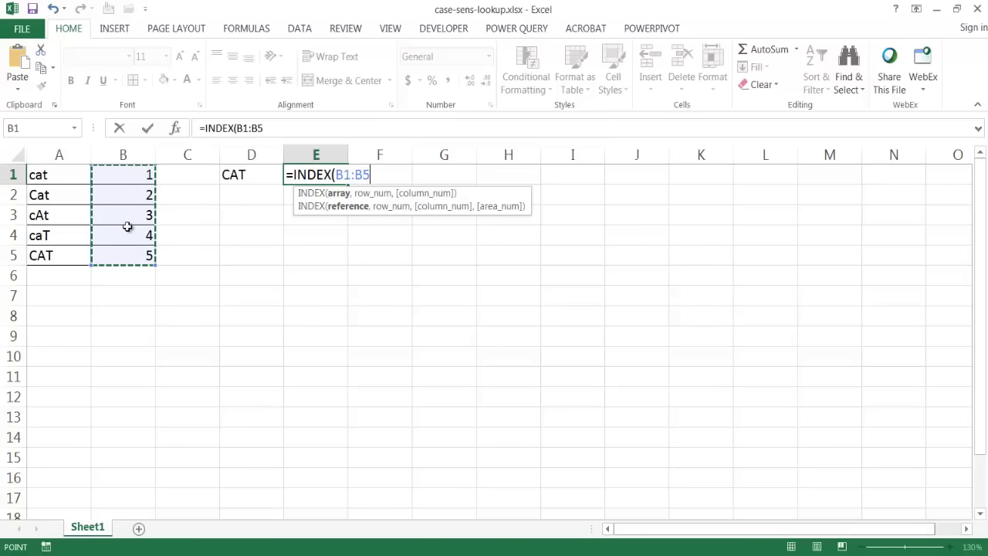
{"action": "type", "text": ","}
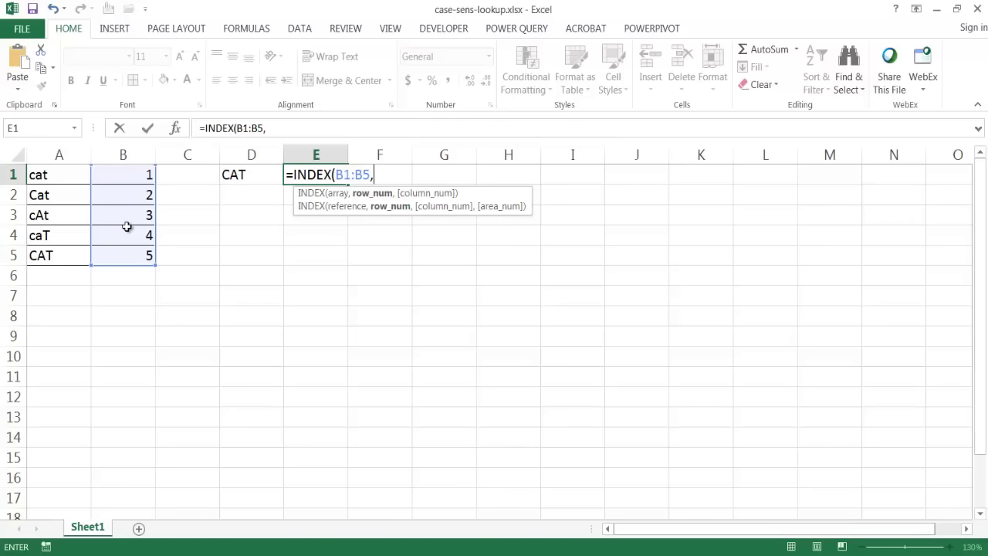
Add MATCH(TRUE,EXACT(D1,A1:A5),0) as the row argument and close the brackets.
{"action": "type", "text": "mat"}
{"action": "key", "text": "Tab"}
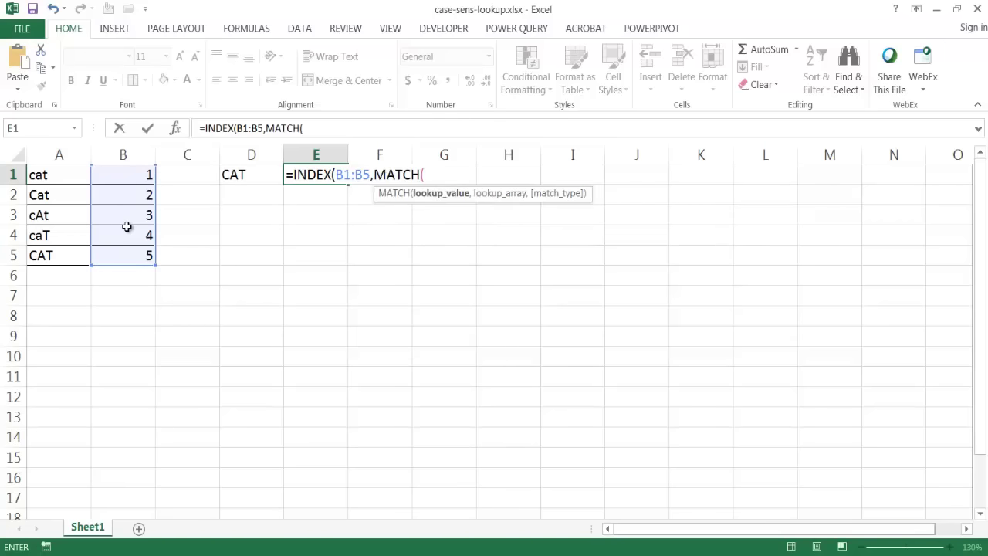
{"action": "type", "text": "TRUE"}
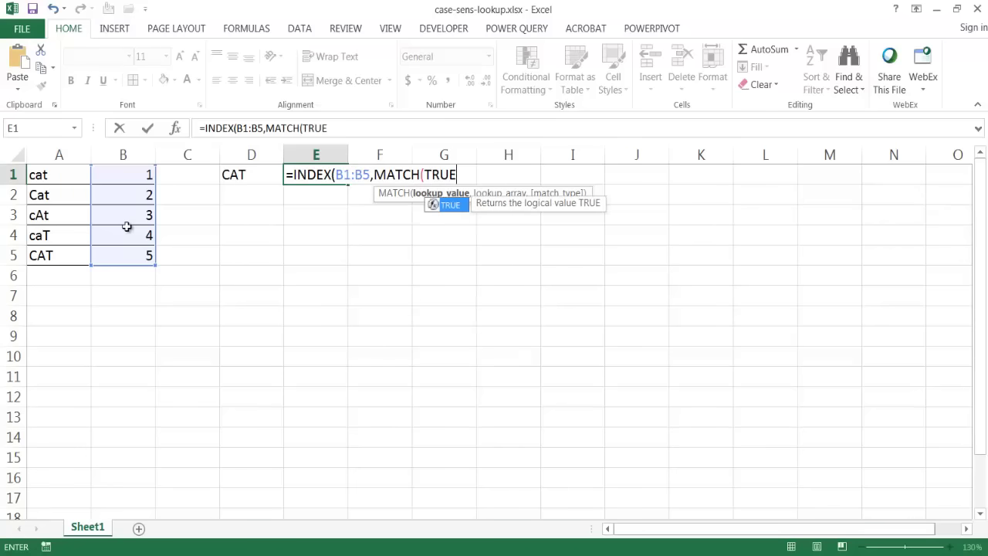
{"action": "type", "text": ","}
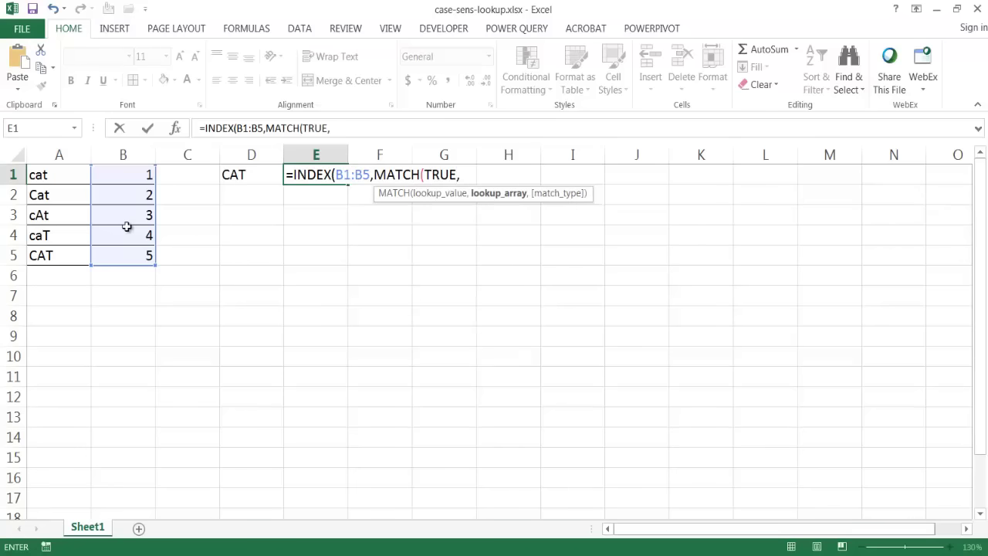
{"action": "type", "text": "ex"}
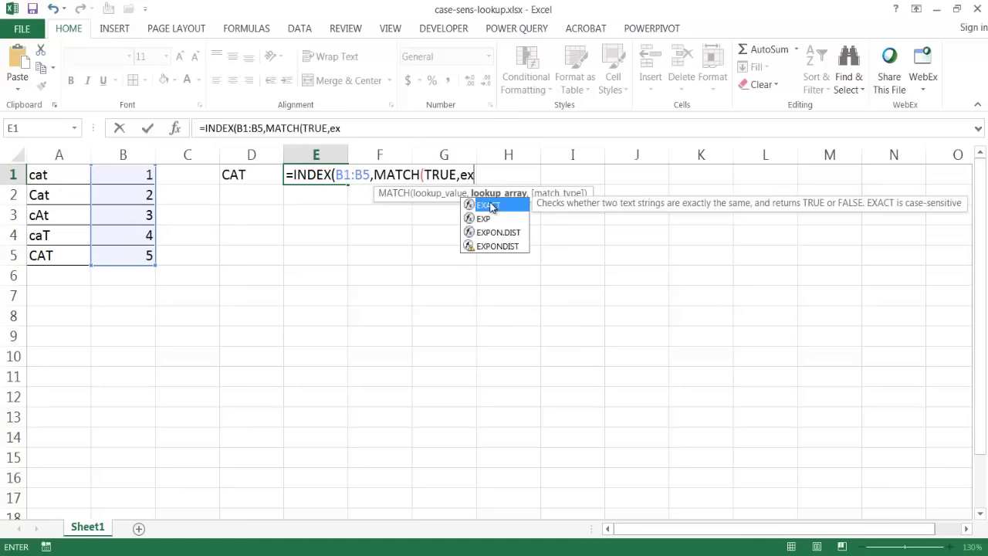
{"action": "double_click", "coordinate": [490, 204]}
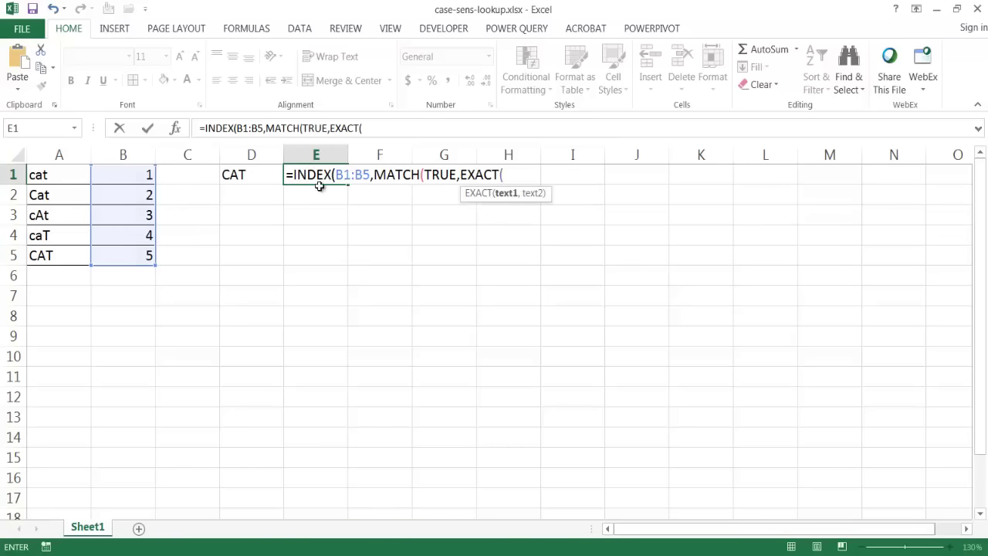
{"action": "left_click", "coordinate": [257, 174]}
{"action": "type", "text": ","}
{"action": "left_click_drag", "start_coordinate": [74, 176], "coordinate": [73, 254]}
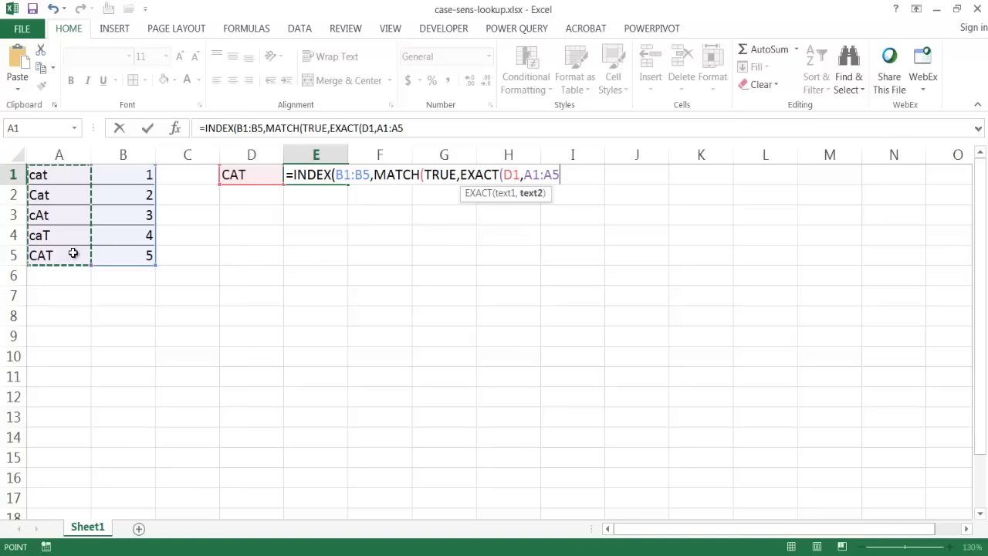
{"action": "type", "text": ")"}
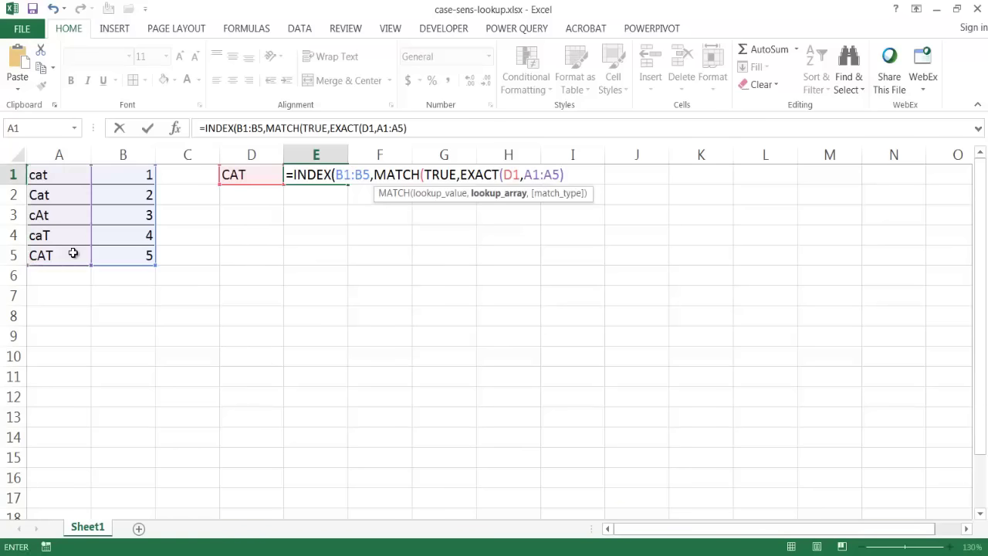
{"action": "type", "text": ","}
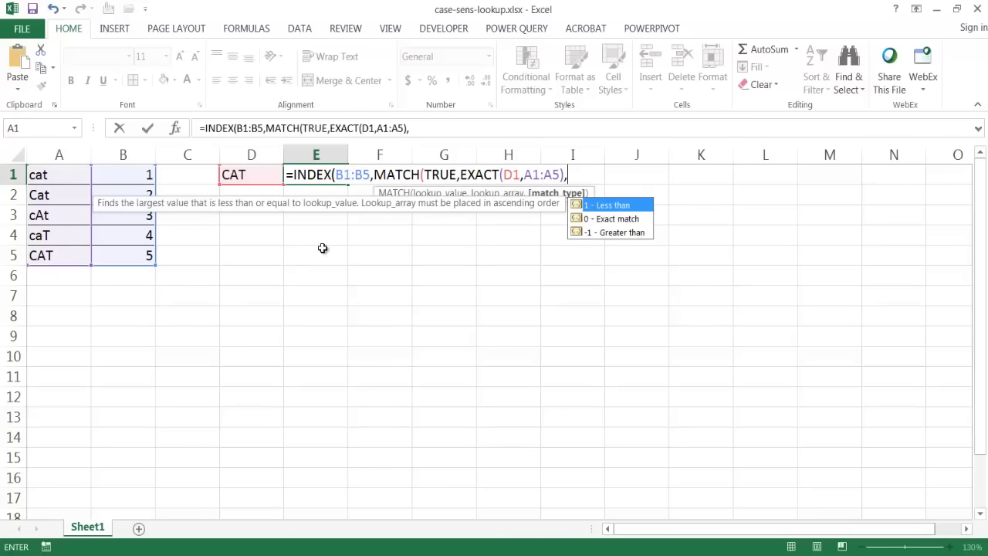
{"action": "double_click", "coordinate": [617, 220]}
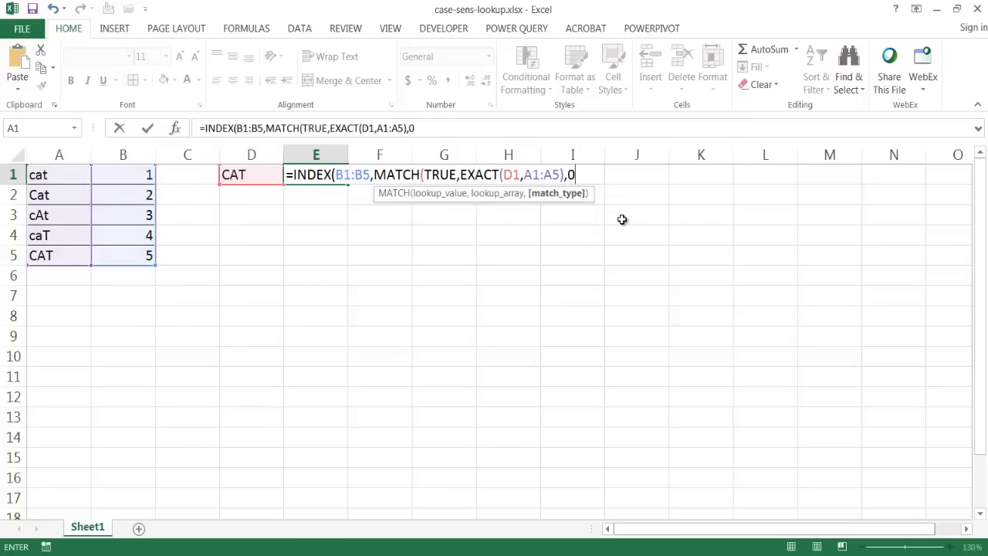
{"action": "type", "text": ")"}
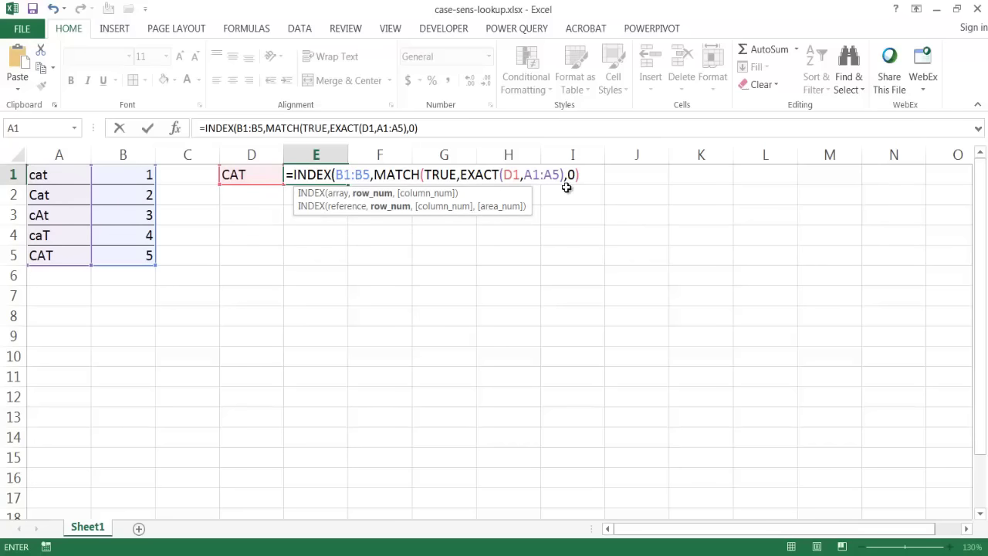
{"action": "type", "text": ")"}
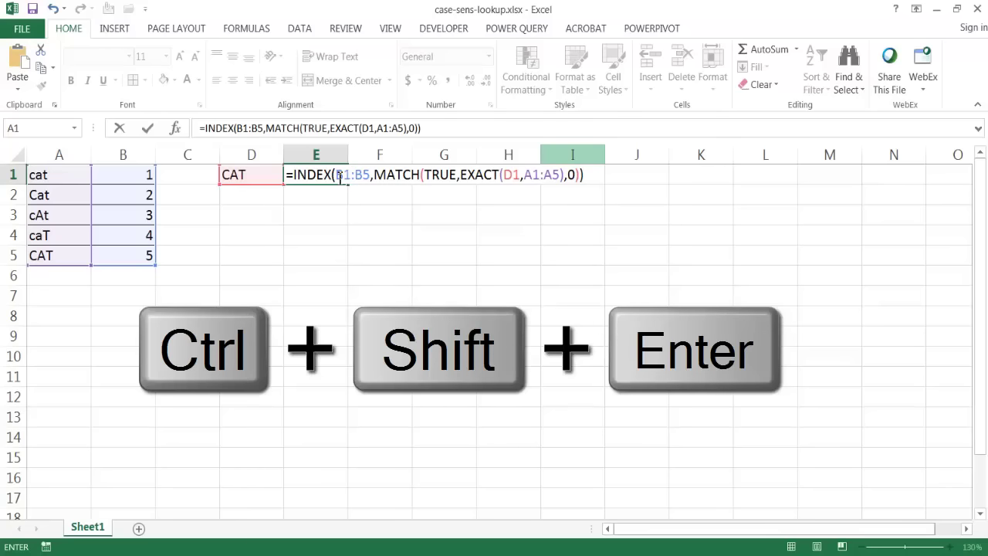
Commit E1 as an array formula, change D1 to cAt, and select E1 showing 3.
{"action": "key", "text": "ctrl+shift+Return"}
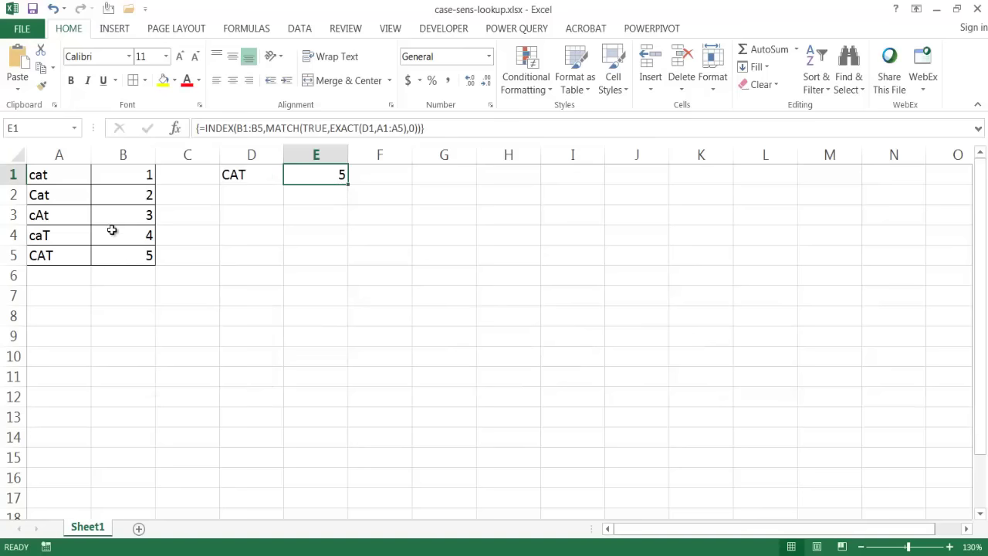
{"action": "left_click", "coordinate": [243, 177]}
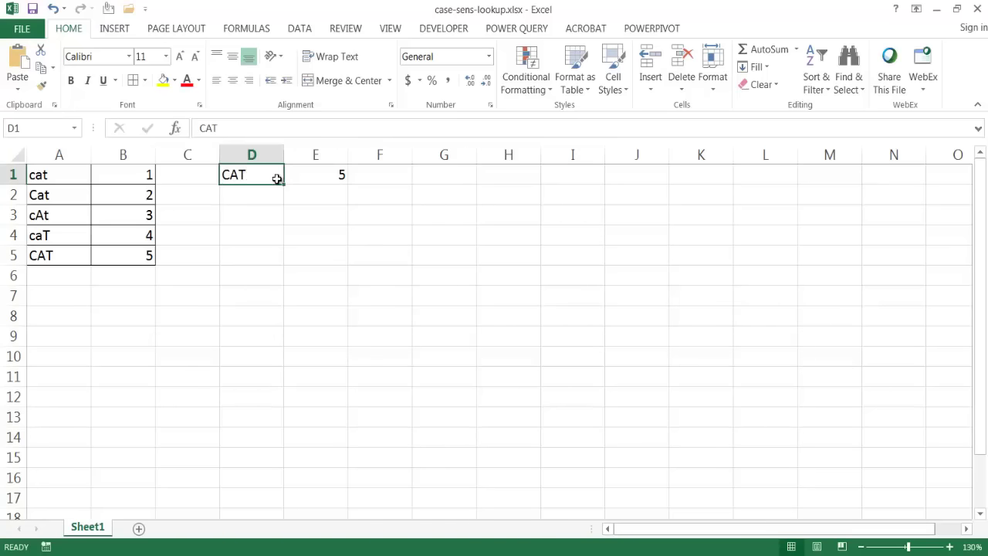
{"action": "type", "text": "c"}
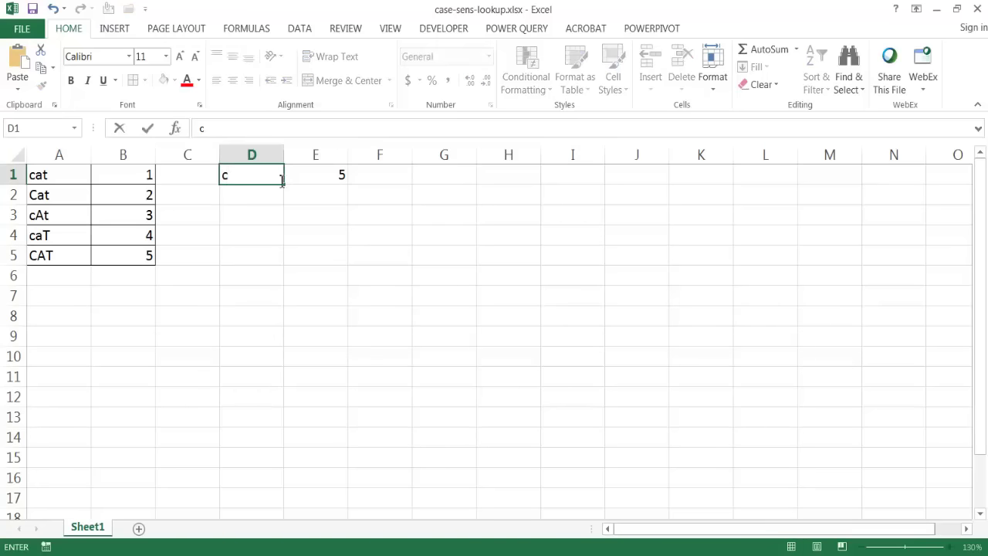
{"action": "type", "text": "At"}
{"action": "key", "text": "Return"}
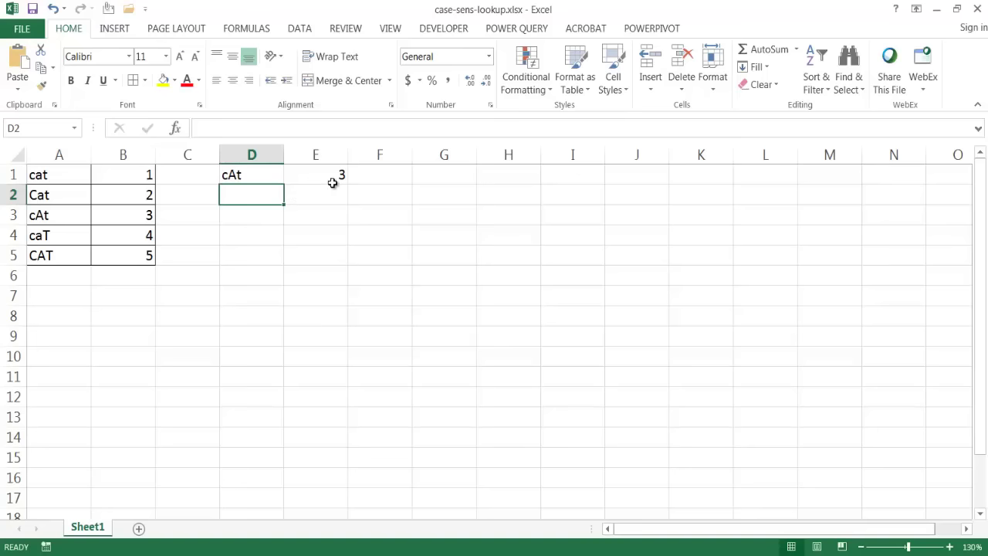
{"action": "left_click", "coordinate": [331, 173]}
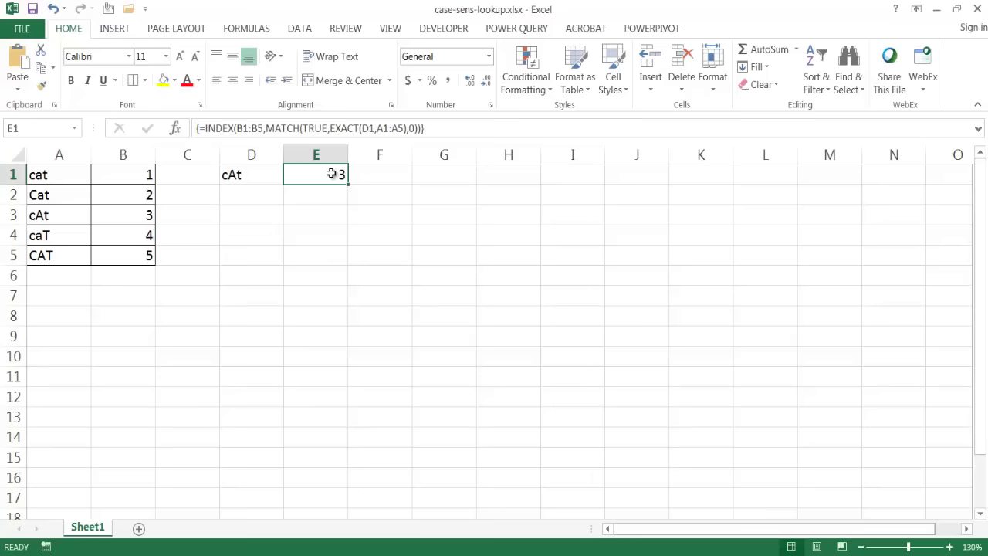
{"action": "left_click", "coordinate": [261, 30]}
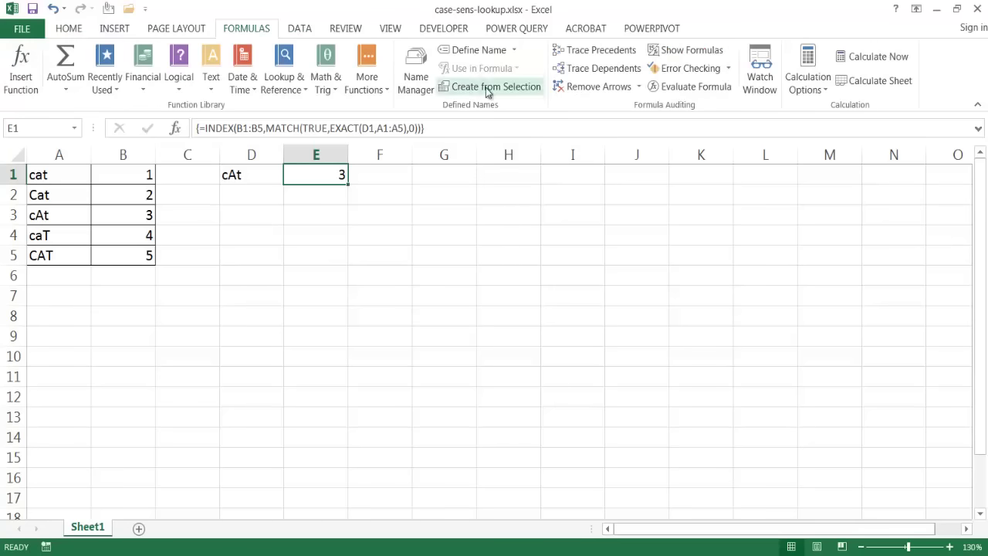
{"action": "left_click", "coordinate": [669, 88]}
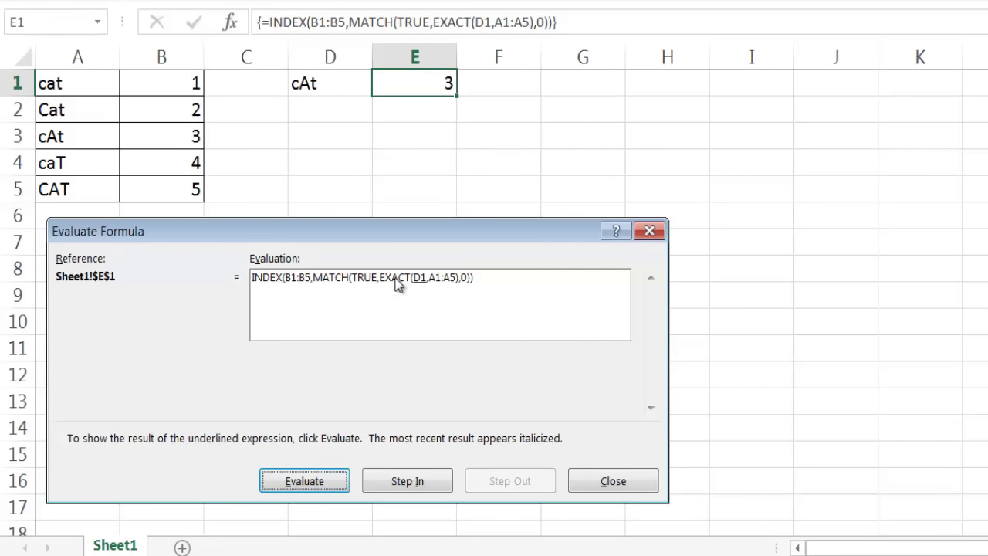
{"action": "left_click", "coordinate": [317, 490]}
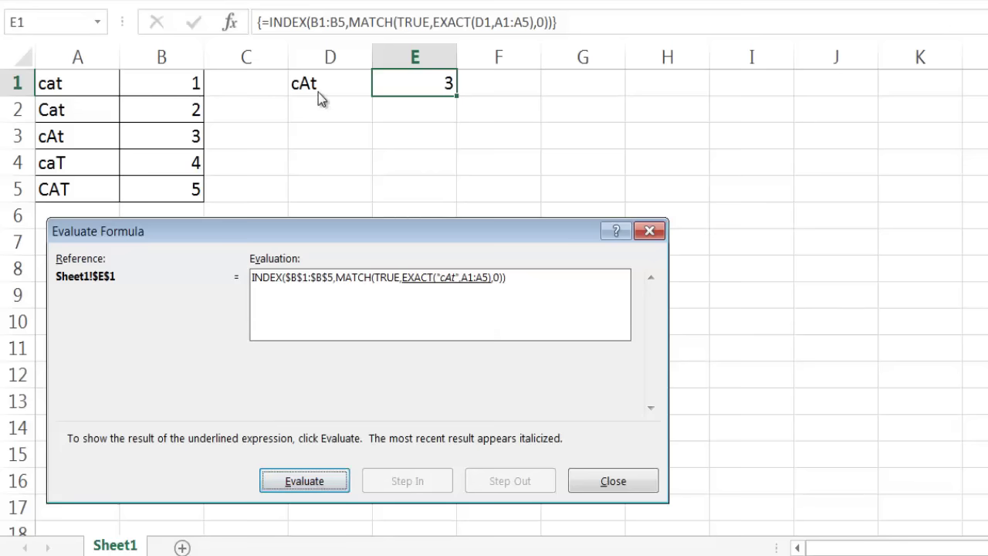
{"action": "left_click", "coordinate": [310, 481]}
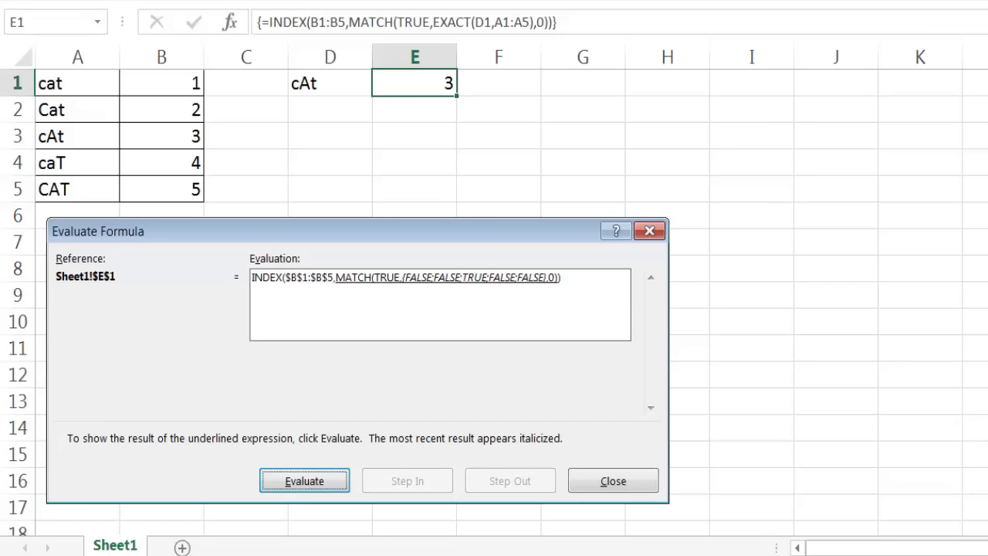
{"action": "left_click", "coordinate": [314, 483]}
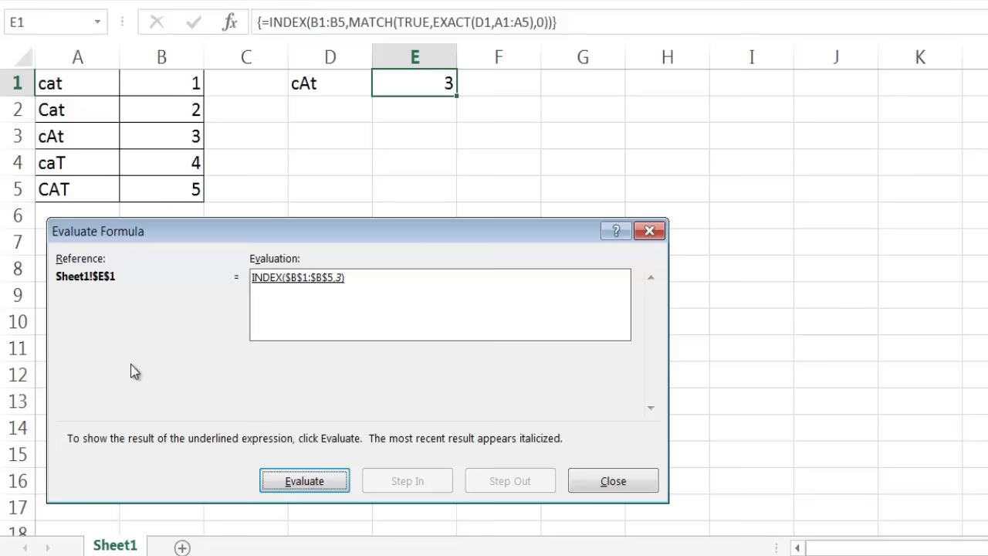
{"action": "left_click", "coordinate": [308, 481]}
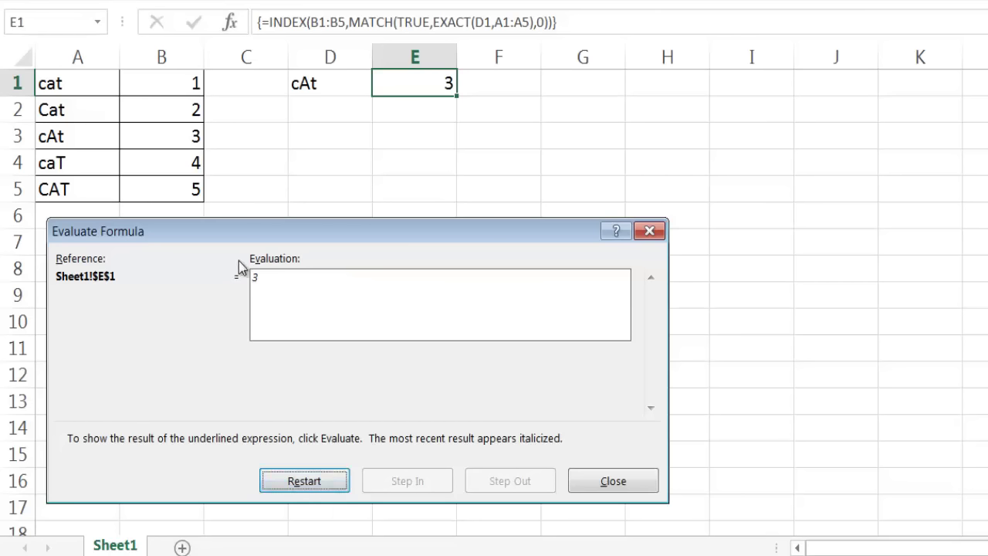
{"action": "left_click", "coordinate": [614, 482]}
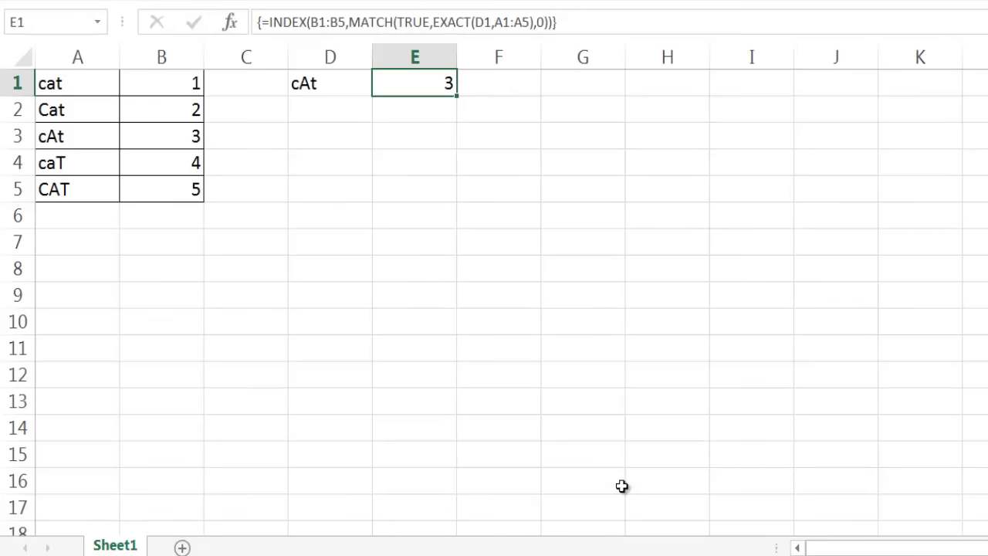